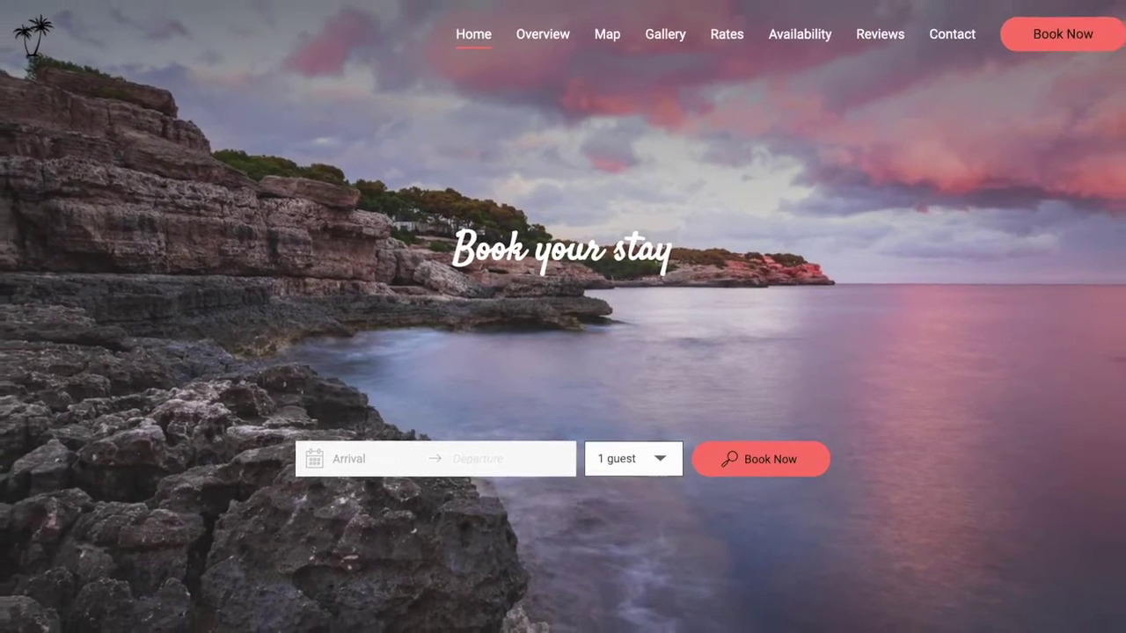
- Continue typing the Home page meta description with 'ion home ne' toward 'Vacation home'
text(ion hom)
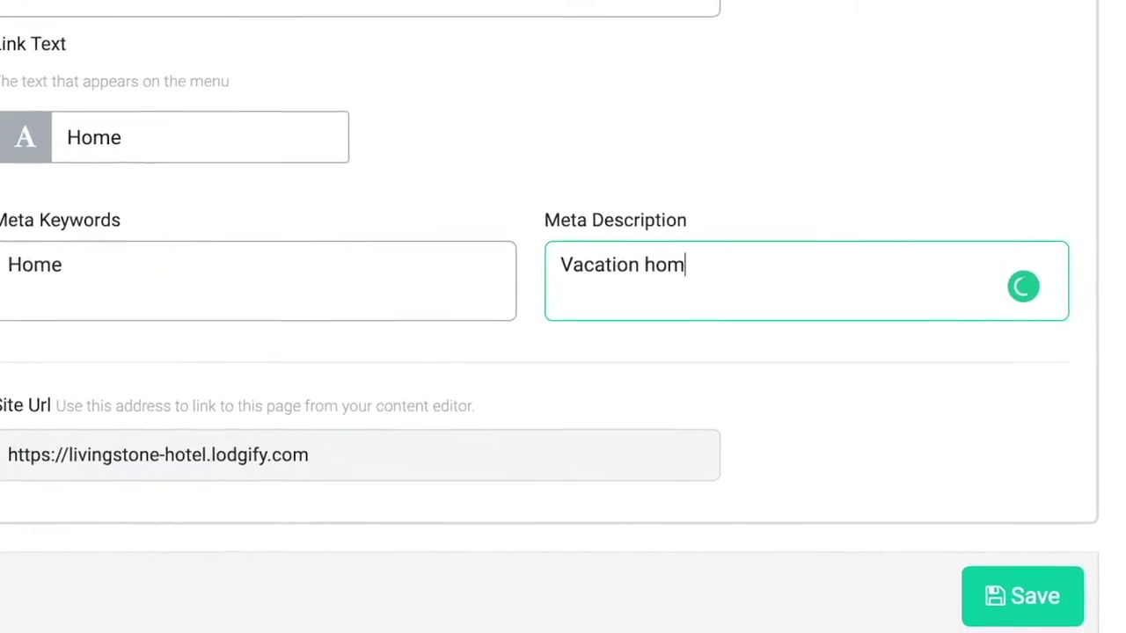
text(e ne)
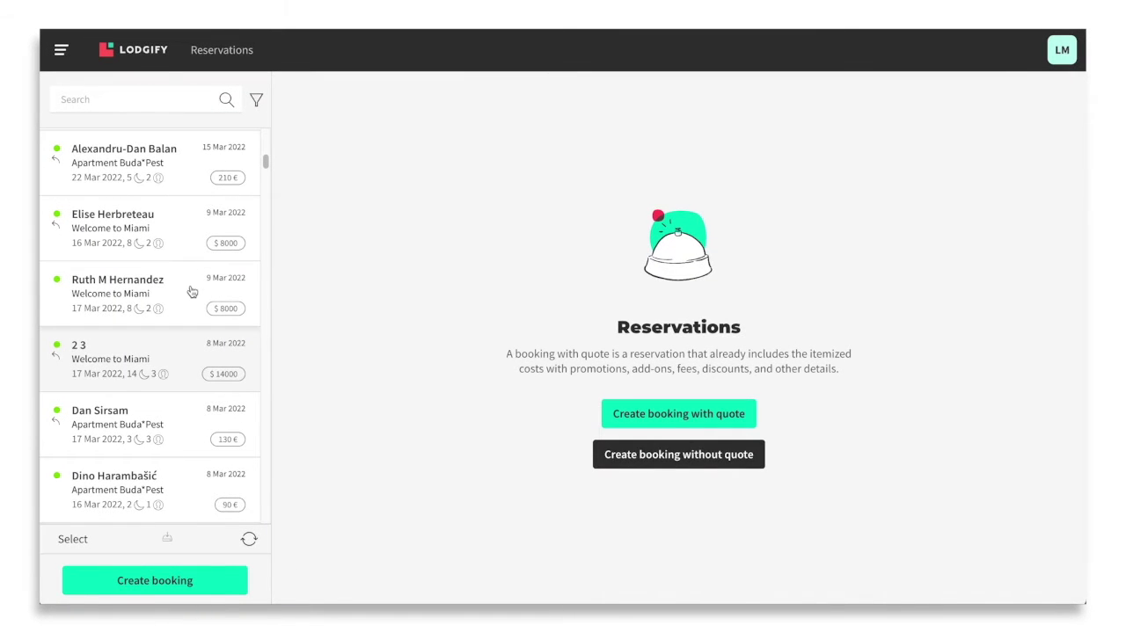
- Review the $8000 Welcome to Miami reservation's quote, then turn on length-of-stay prices
click(192, 292)
scroll(544, 440, down, 2)
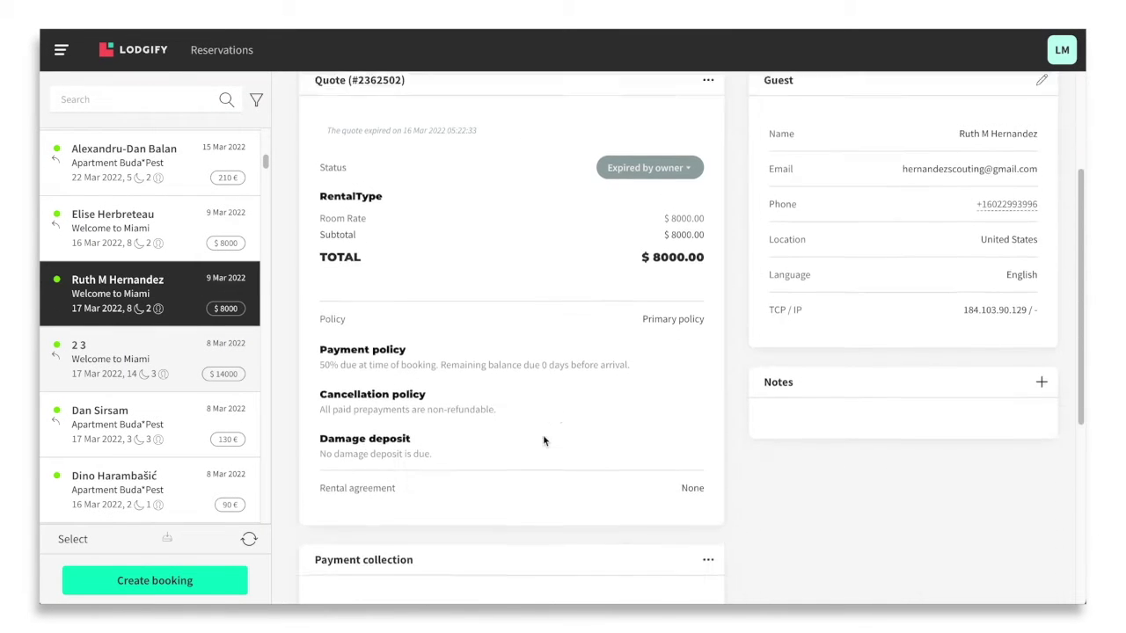
scroll(543, 434, down, 1)
scroll(543, 434, down, 1)
scroll(542, 433, down, 2)
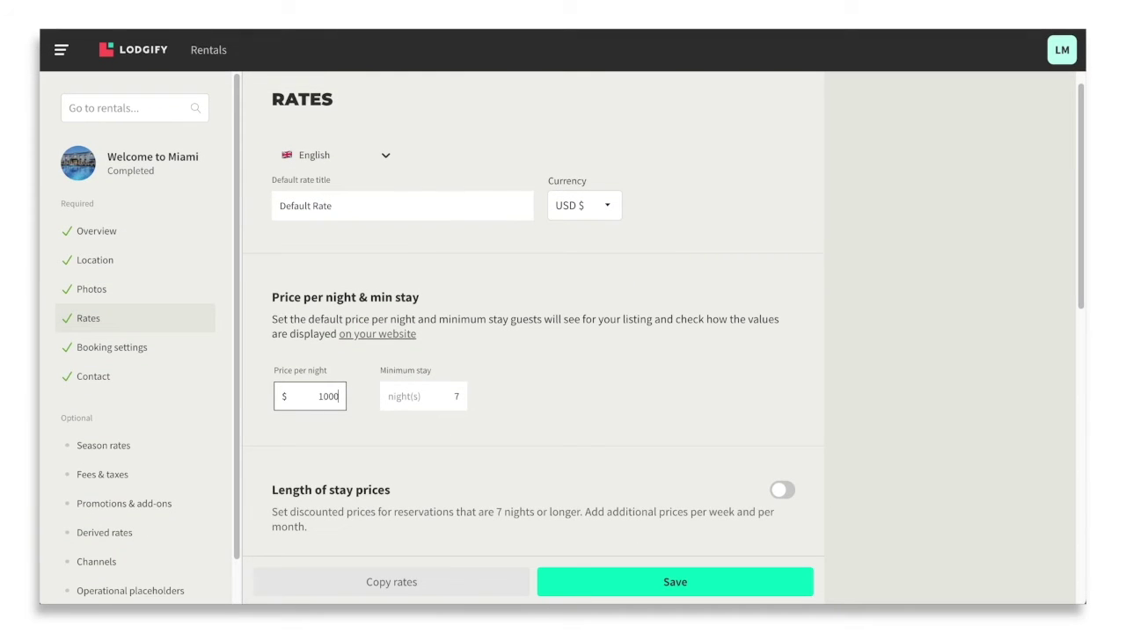
scroll(822, 284, down, 1)
scroll(821, 284, down, 2)
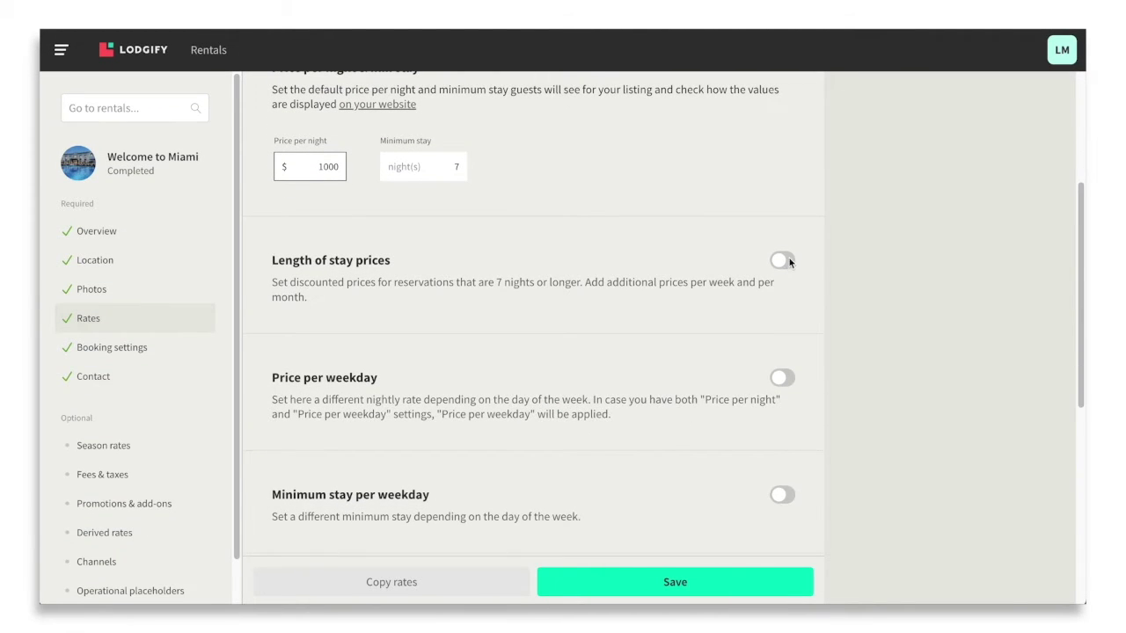
click(783, 260)
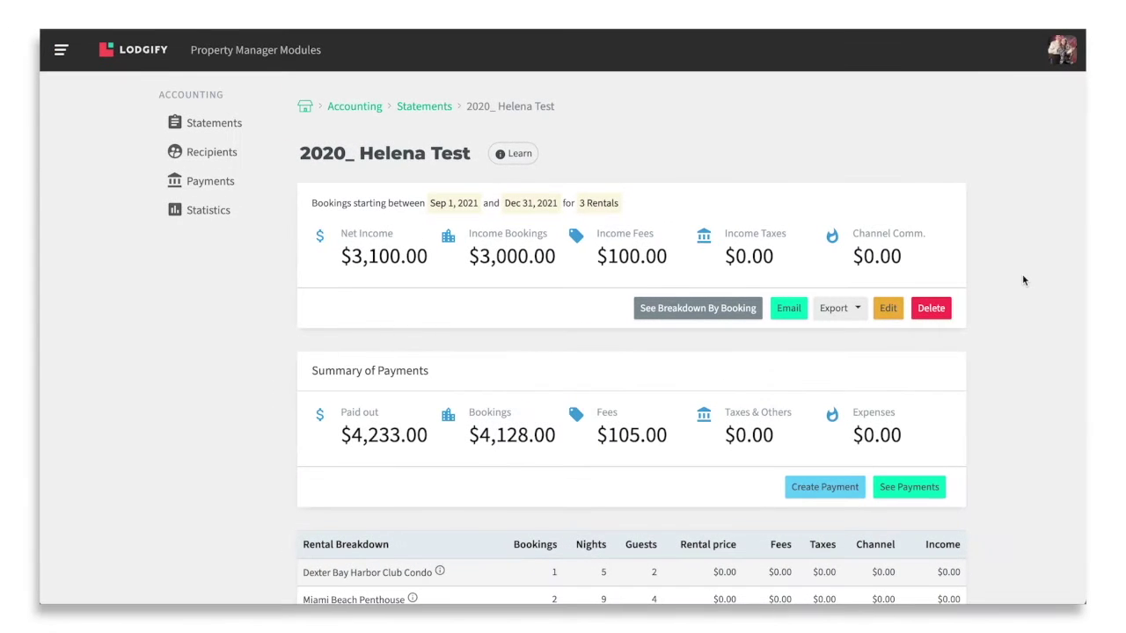
- Open the recurring Cleaning job's details from the Scheduled Jobs list
scroll(1022, 280, down, 2)
scroll(1022, 280, down, 2)
scroll(1022, 280, down, 2)
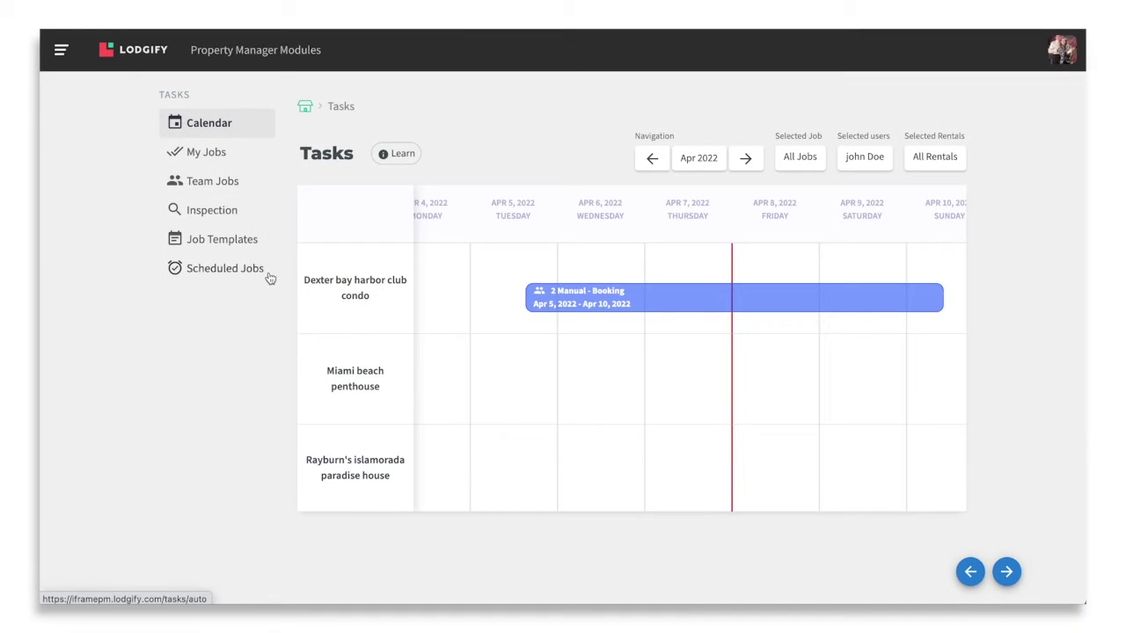
click(260, 270)
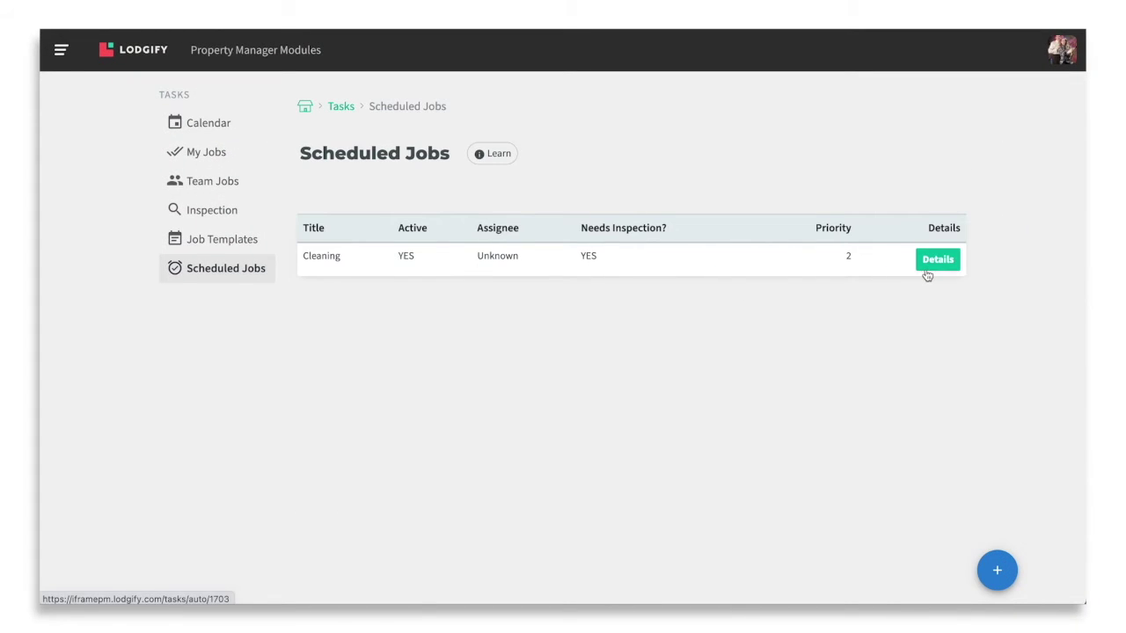
click(928, 273)
scroll(893, 410, down, 3)
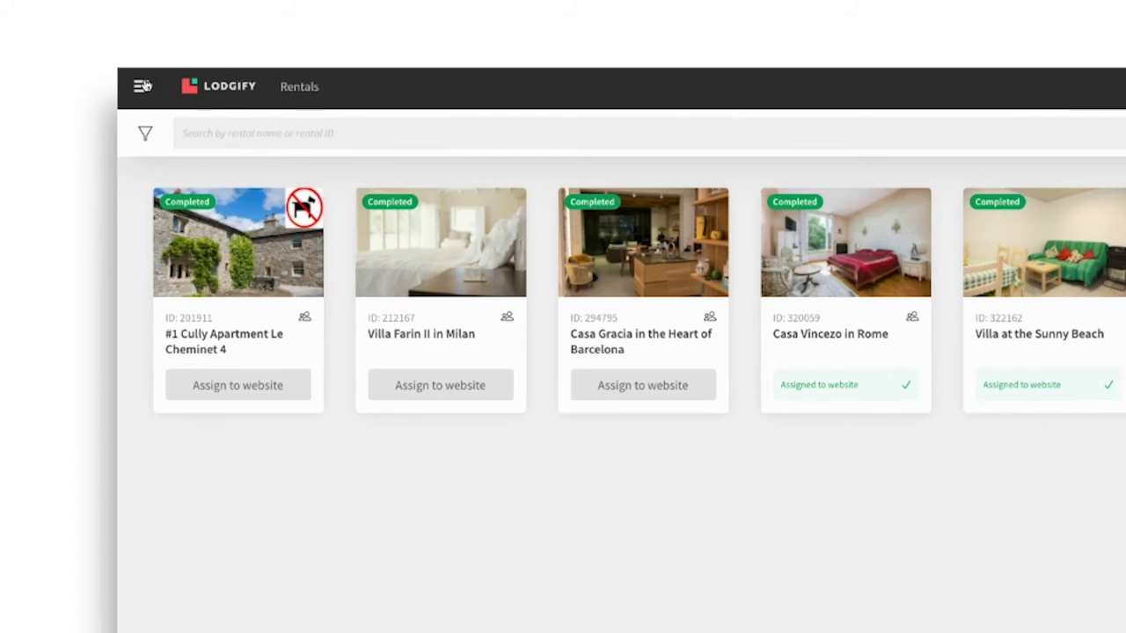
- Bring up the sidebar menu listing the app sections
click(143, 86)
- Switch to the Channel manager page with Airbnb, Vrbo, Booking.com and Expedia connections
click(195, 323)
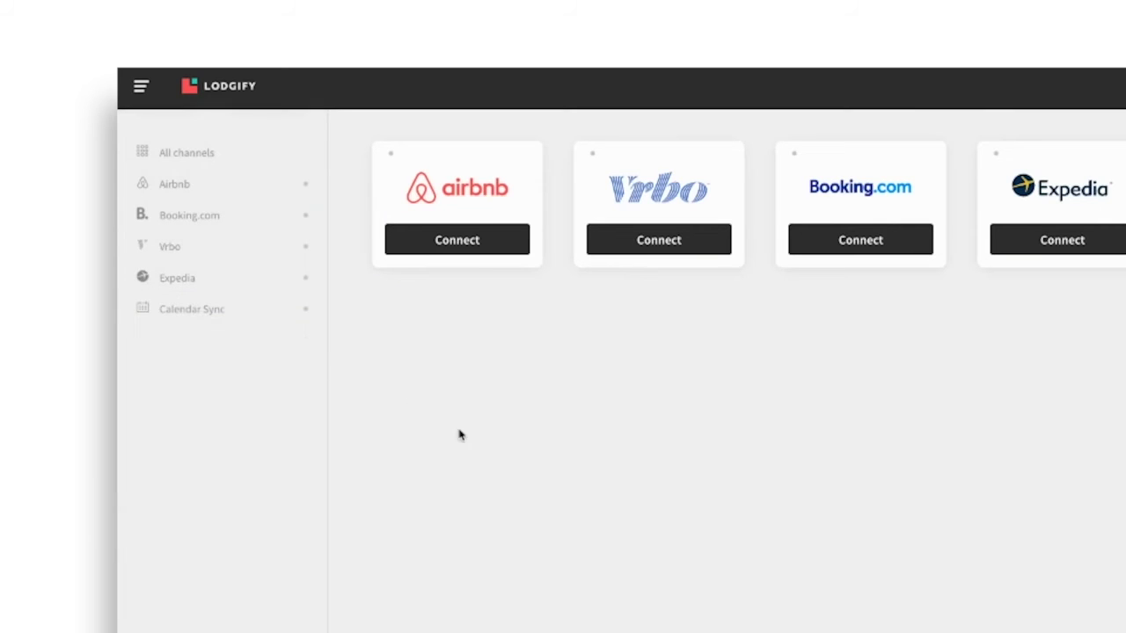